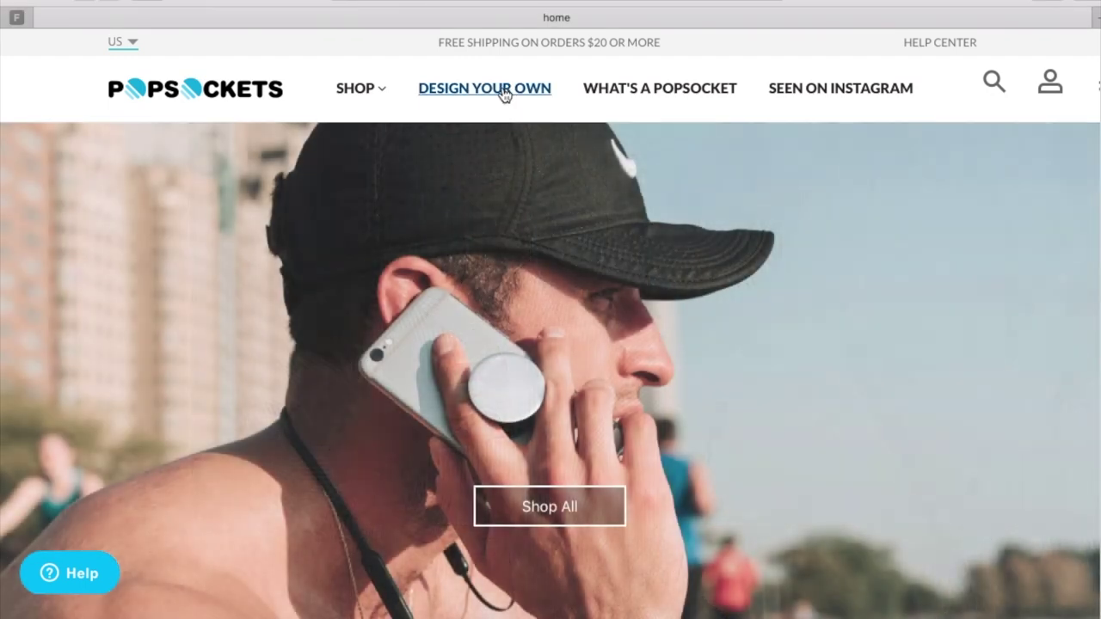
# Go to the Design Your Own page from the home page's top navigation bar
pyautogui.click(503, 90)
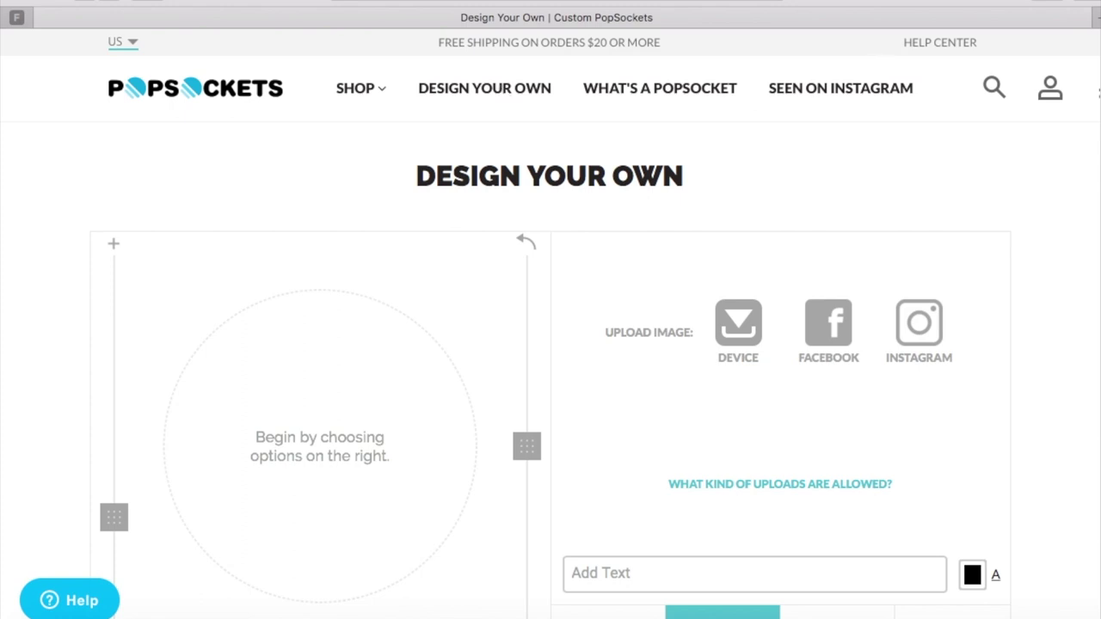
# Start uploading an image from the device, which brings up the copyright-materials notice
pyautogui.scroll(-3, 1094, 318)
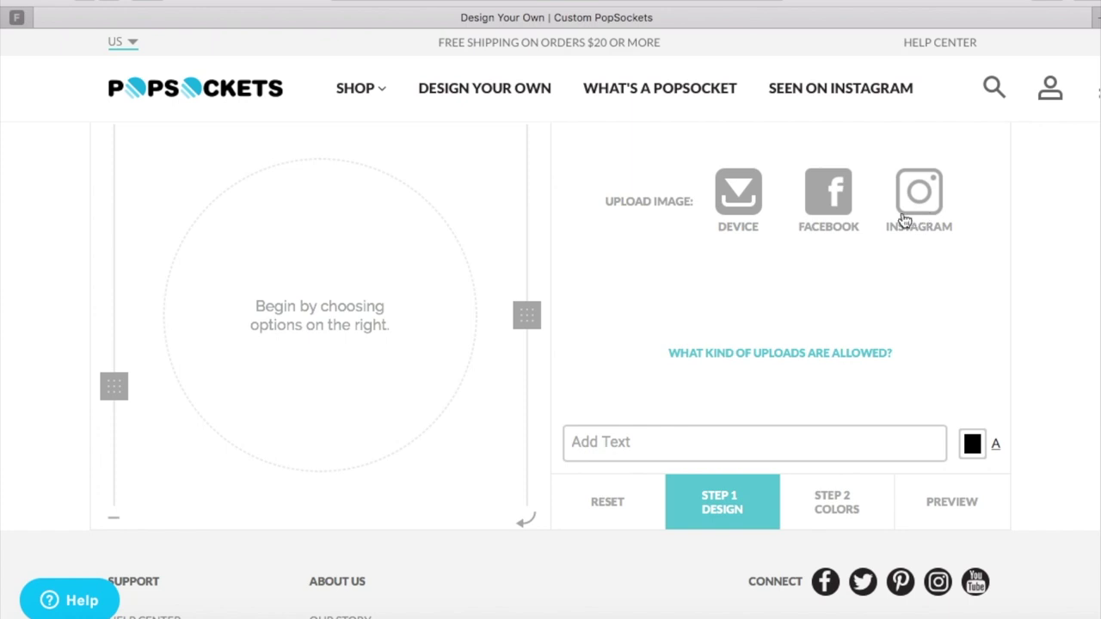
pyautogui.click(743, 200)
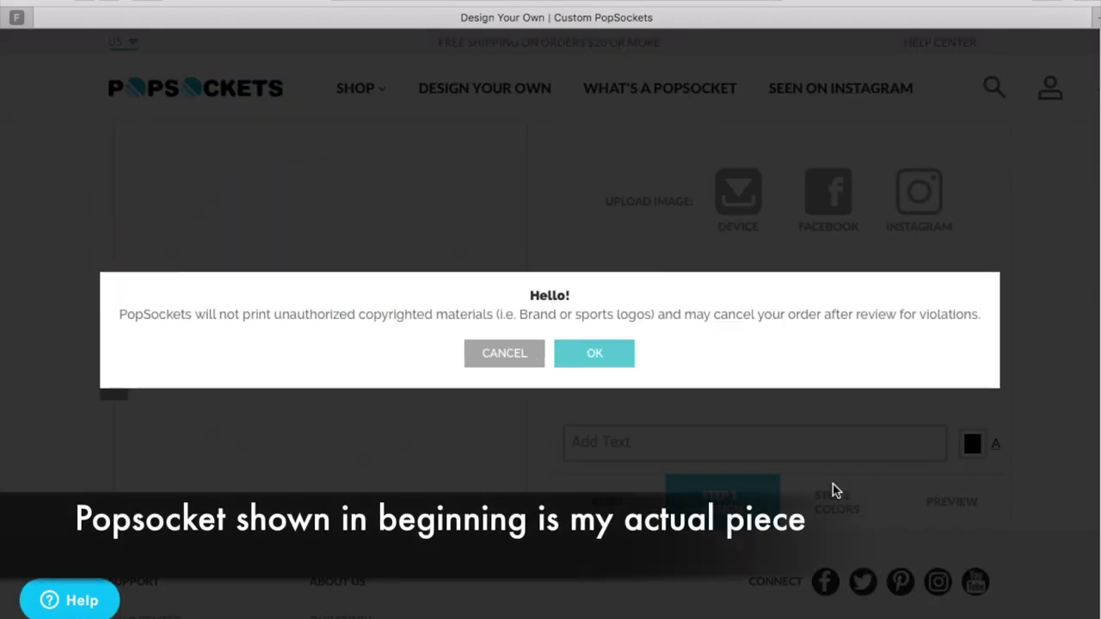
# Accept the copyright notice and upload the Las Vegas skyline-at-dusk photo into the circle
pyautogui.click(594, 355)
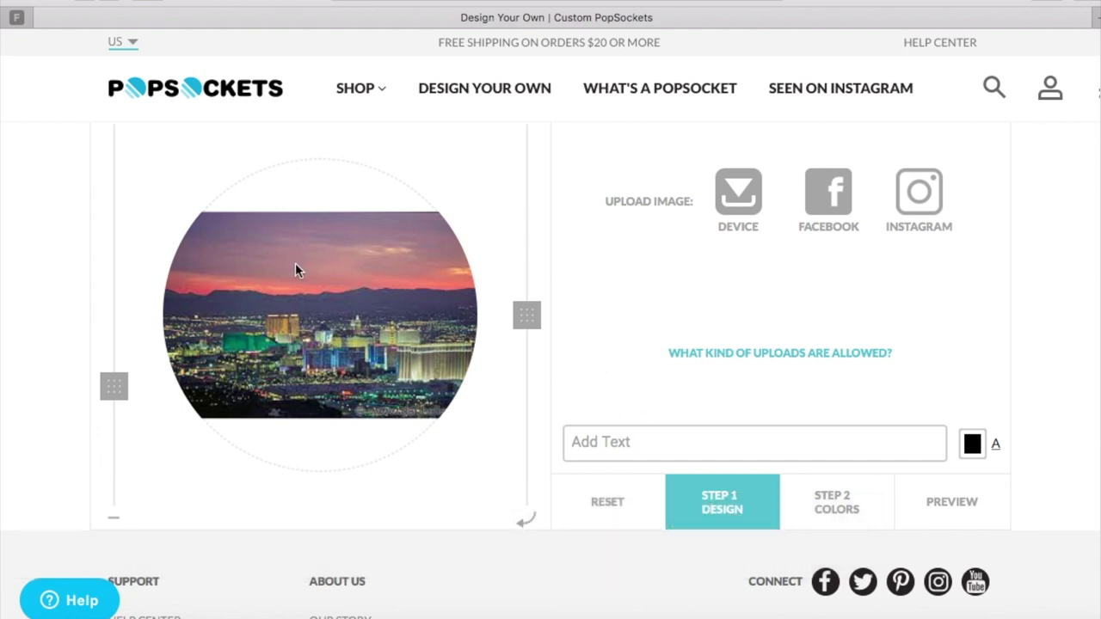
# Zoom the skyline photo until it fills the whole circle, leaving its rotation unchanged
pyautogui.moveTo(115, 387)
pyautogui.mouseDown()
pyautogui.moveTo(112, 288)
pyautogui.moveTo(120, 474)
pyautogui.moveTo(123, 327)
pyautogui.moveTo(123, 391)
pyautogui.mouseUp()
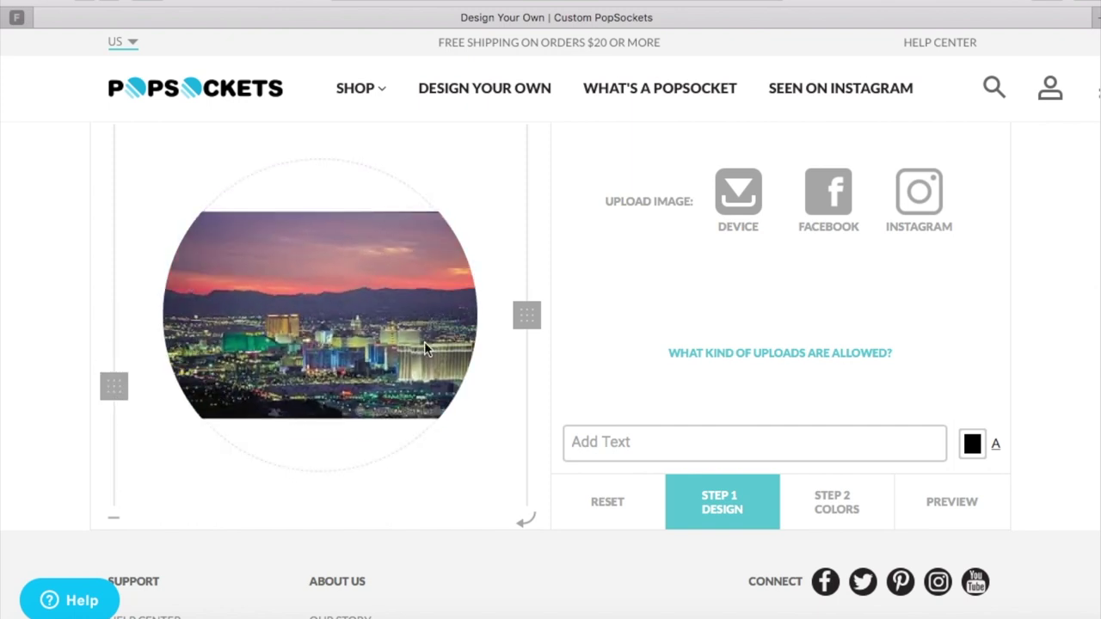
pyautogui.moveTo(517, 319)
pyautogui.mouseDown()
pyautogui.moveTo(524, 367)
pyautogui.moveTo(519, 292)
pyautogui.moveTo(524, 329)
pyautogui.moveTo(518, 317)
pyautogui.mouseUp()
pyautogui.moveTo(109, 394); pyautogui.dragTo(107, 318)
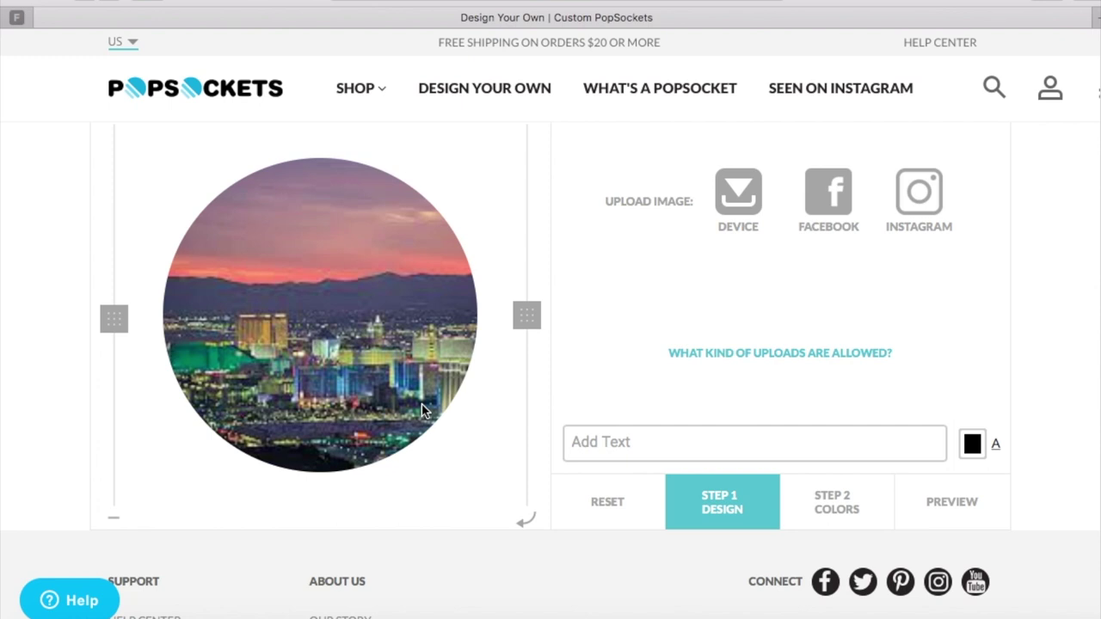
pyautogui.click(603, 443)
# Enter the text '#VegasStrong' in black across the middle of the skyline photo
pyautogui.write('#')
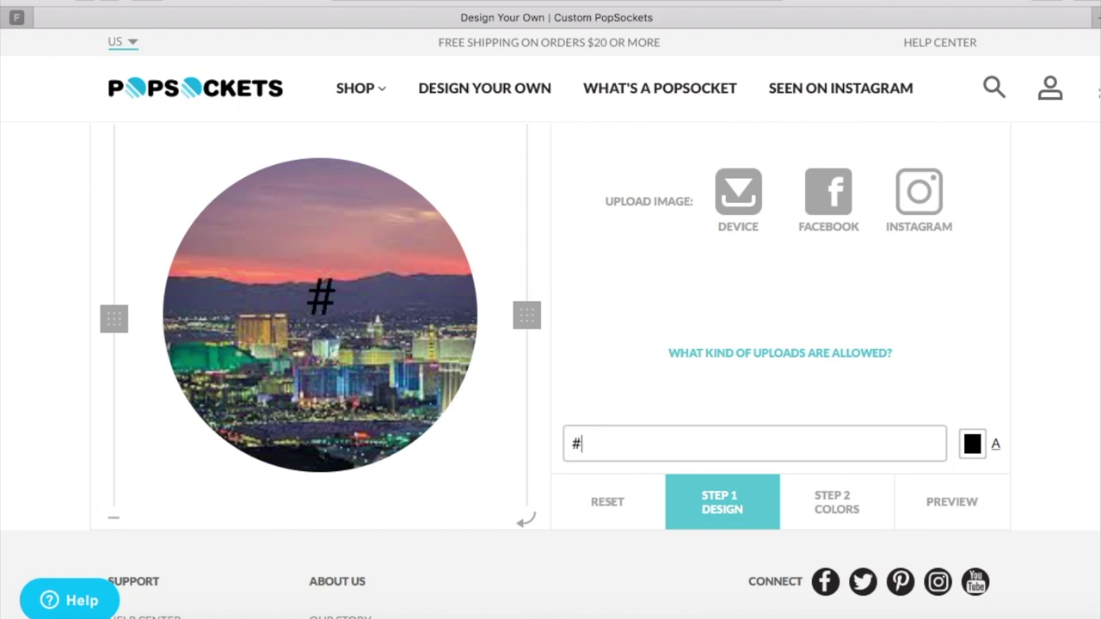
pyautogui.write('Las')
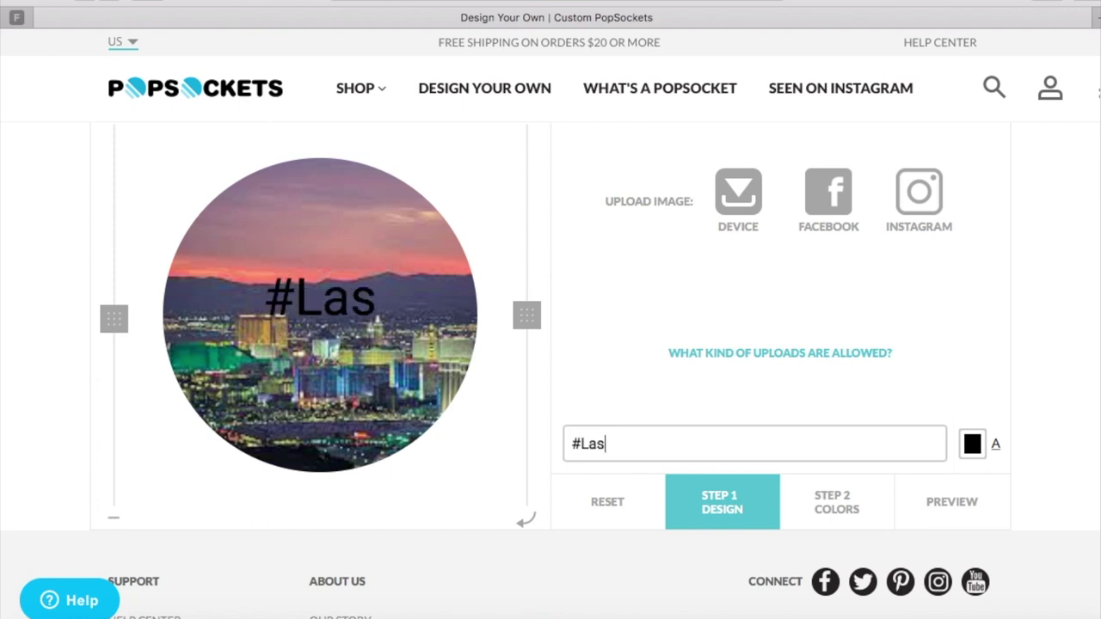
pyautogui.write('Vegas')
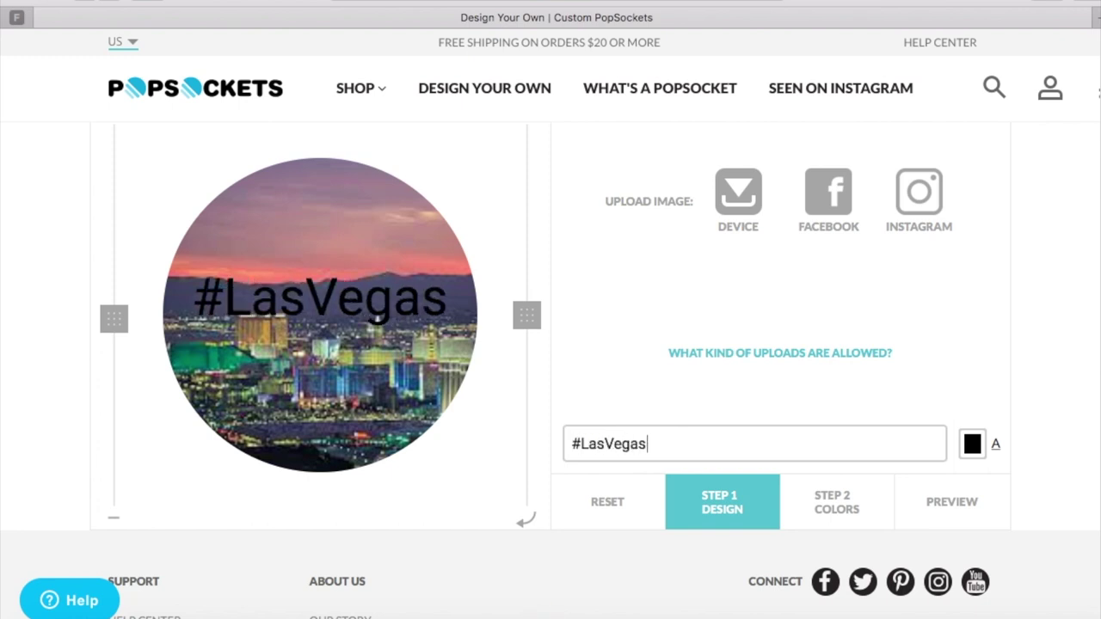
pyautogui.press('BackSpace')
pyautogui.press('BackSpace')
pyautogui.press('BackSpace')
pyautogui.press('BackSpace')
pyautogui.press('BackSpace')
pyautogui.press('BackSpace')
pyautogui.press('BackSpace')
pyautogui.press('BackSpace')
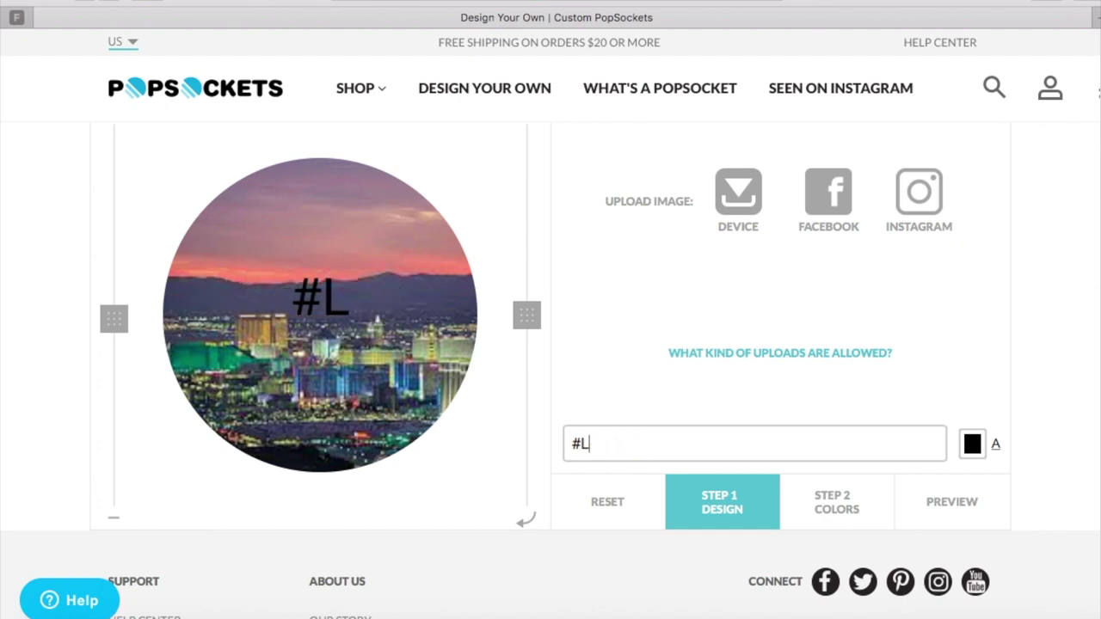
pyautogui.write('Vegs')
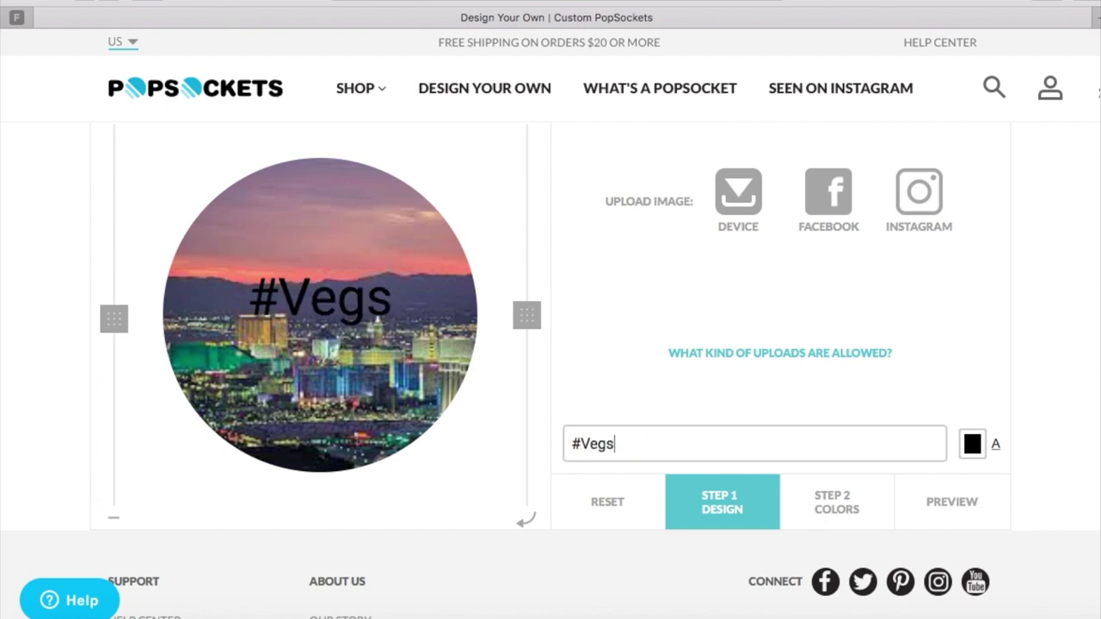
pyautogui.press('BackSpace')
pyautogui.write('asStrong')
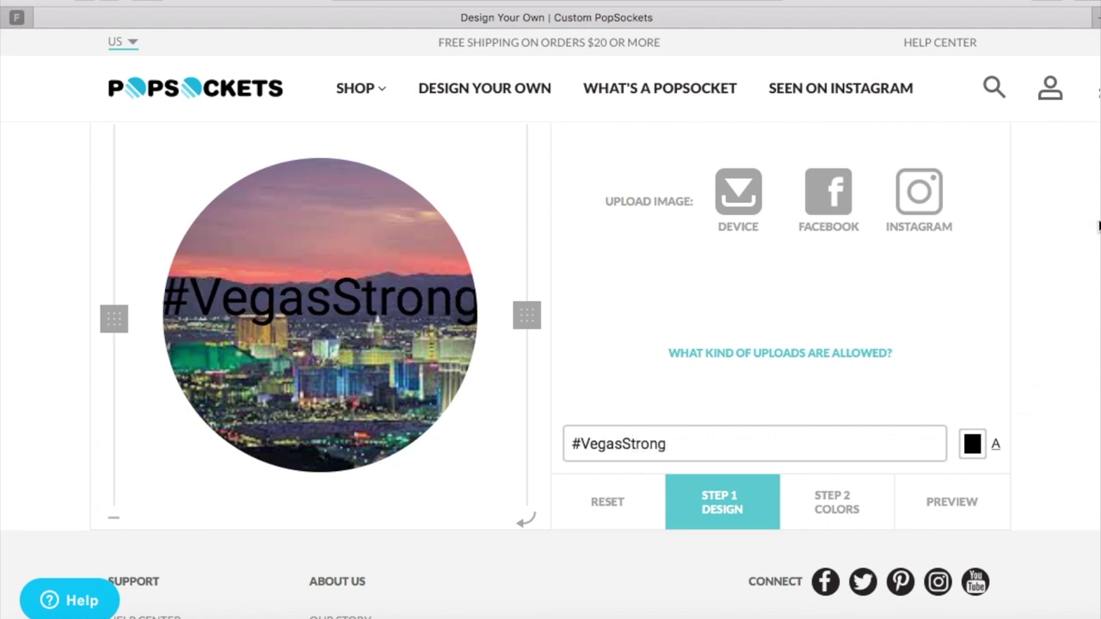
pyautogui.scroll(-2, 1089, 220)
pyautogui.scroll(1, 1091, 250)
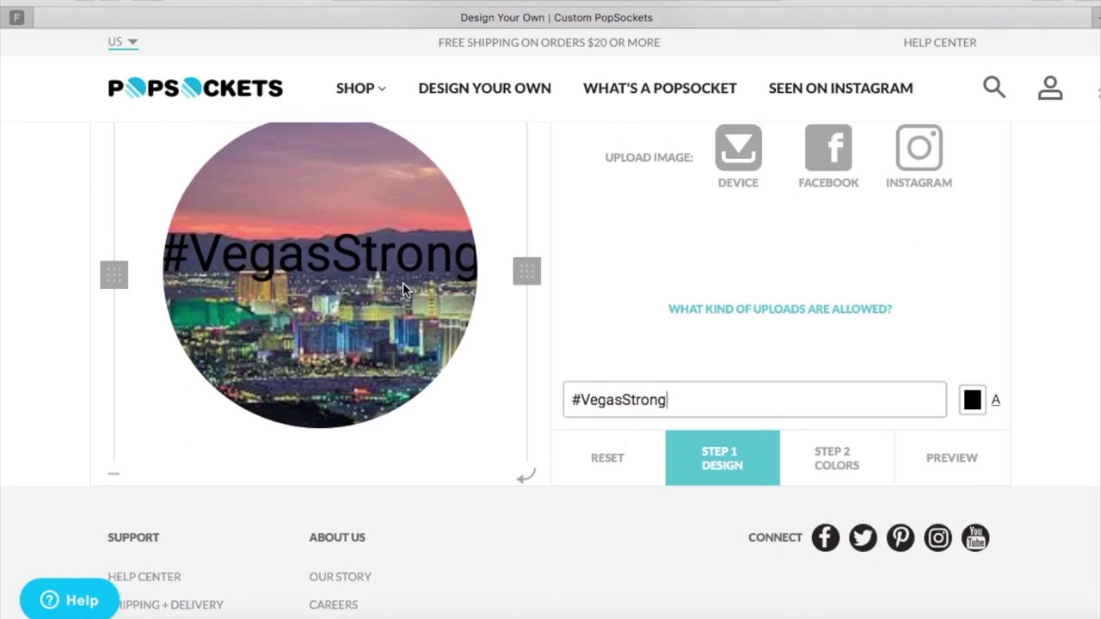
# Curve the text along the circle's top edge in black #000000 Party font
pyautogui.click(972, 400)
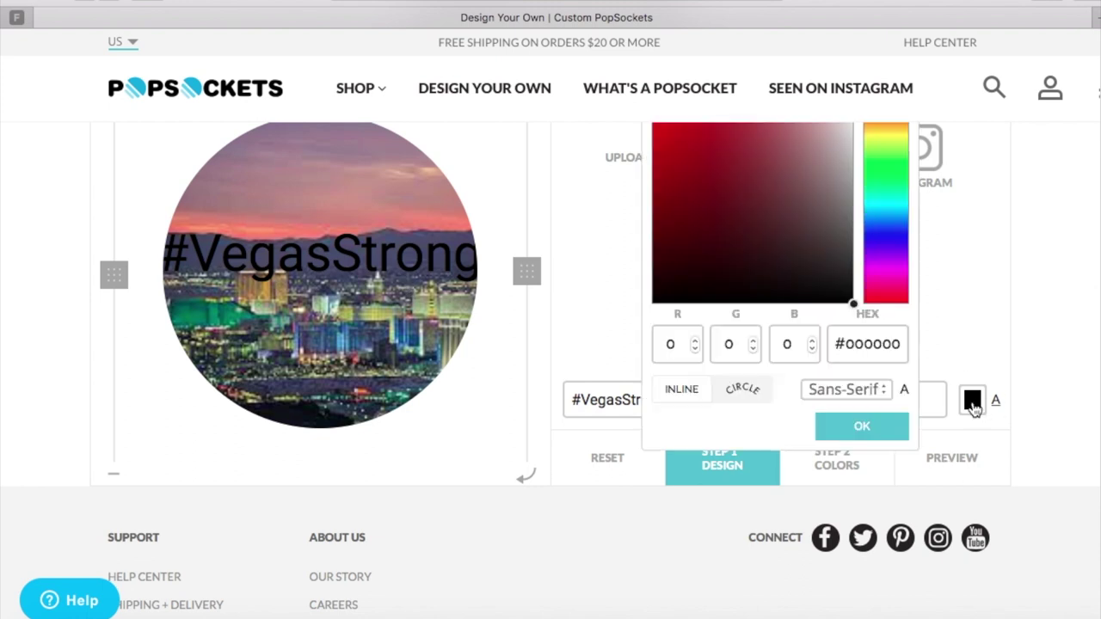
pyautogui.click(697, 394)
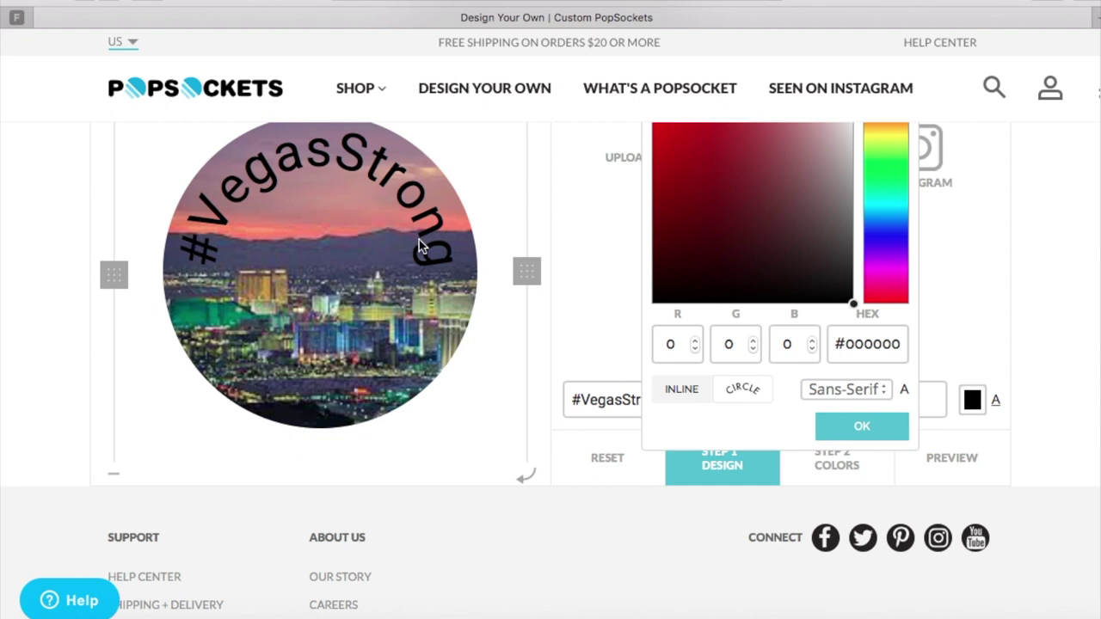
pyautogui.click(843, 391)
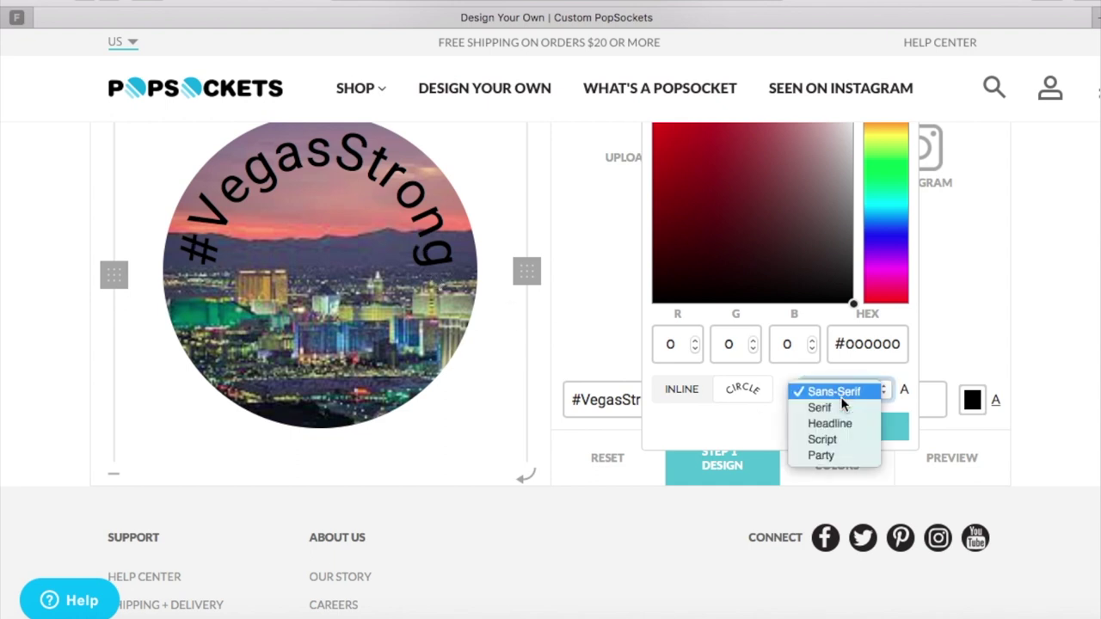
pyautogui.click(839, 436)
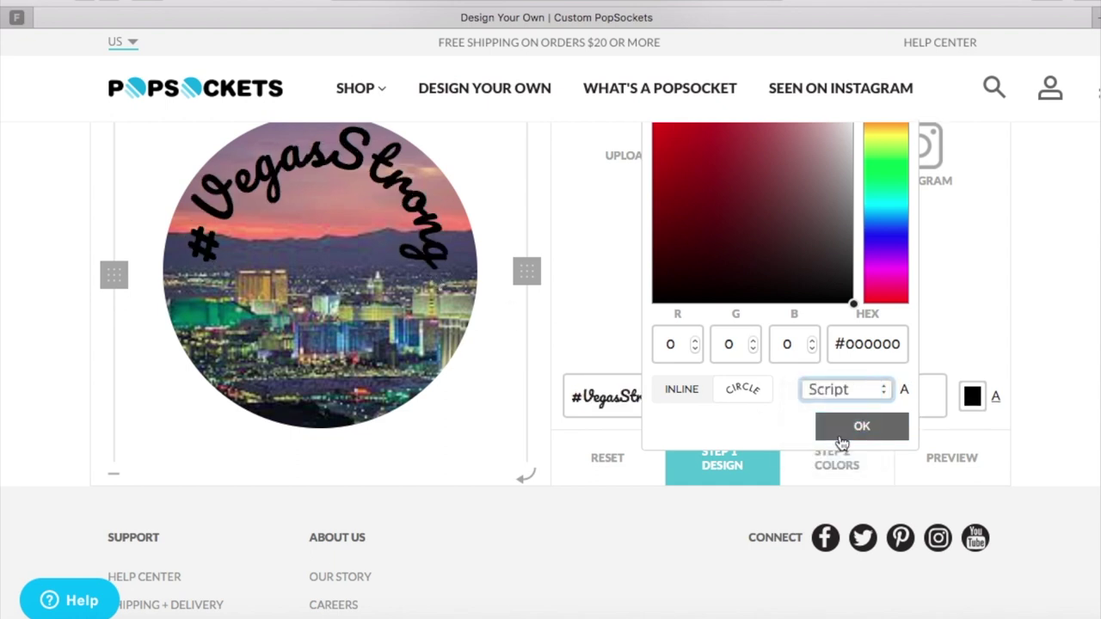
pyautogui.click(839, 391)
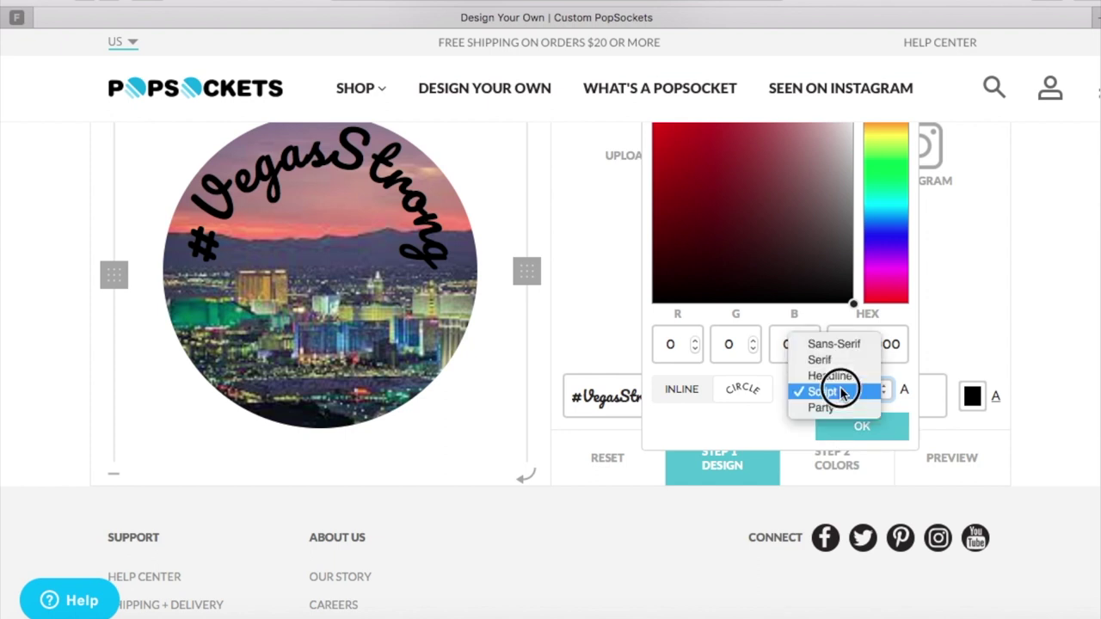
pyautogui.click(841, 408)
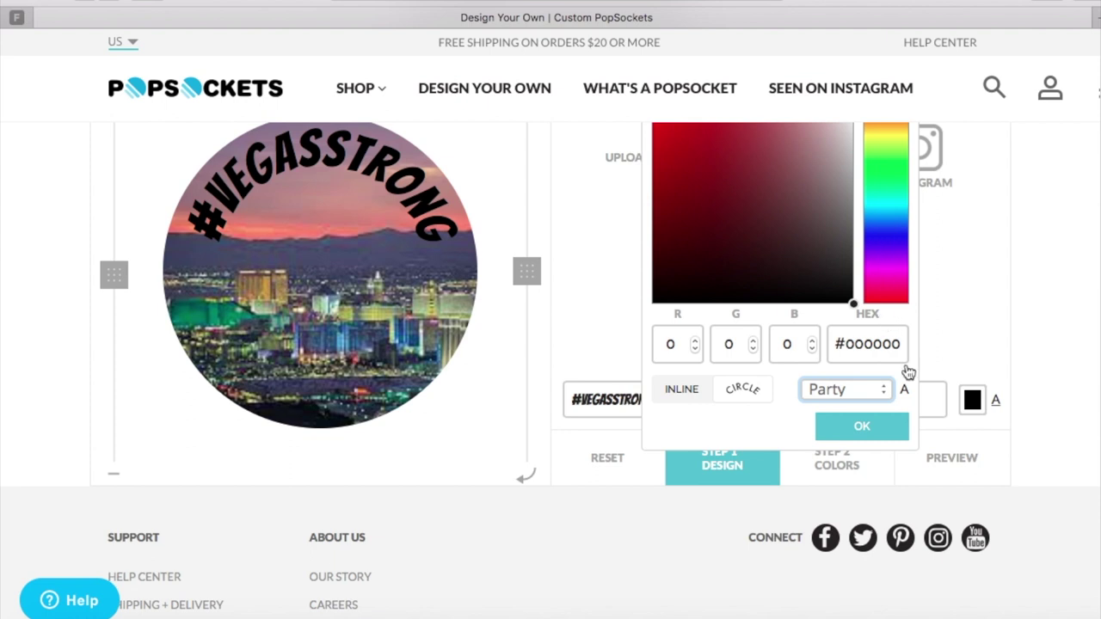
pyautogui.click(854, 426)
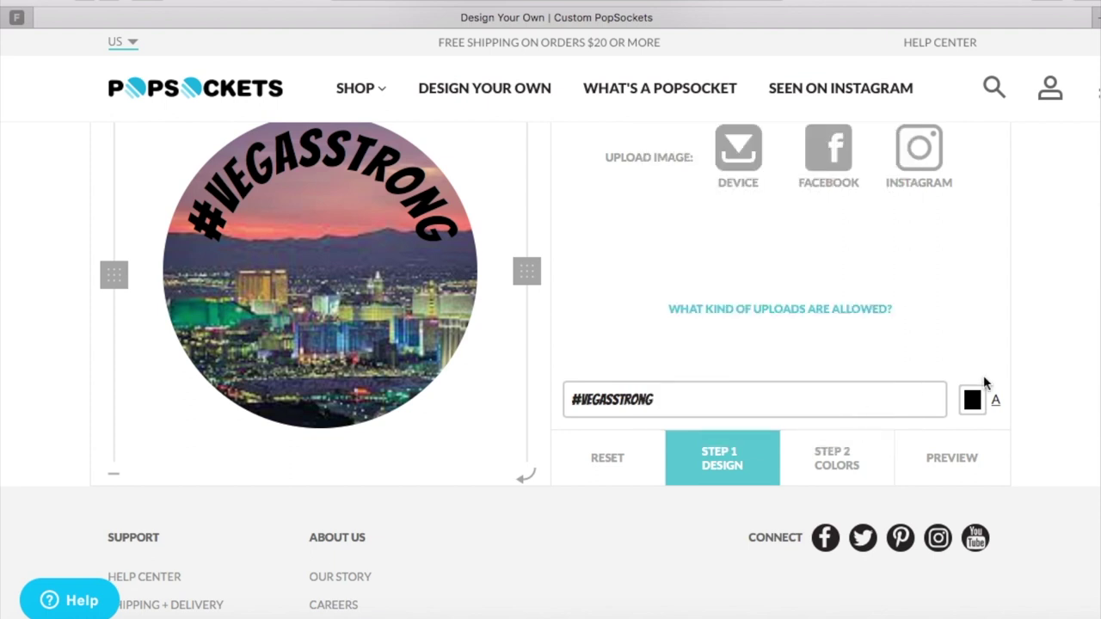
# Move to the Colors step, keep black for both accordion and base, and preview
pyautogui.scroll(-1, 1092, 249)
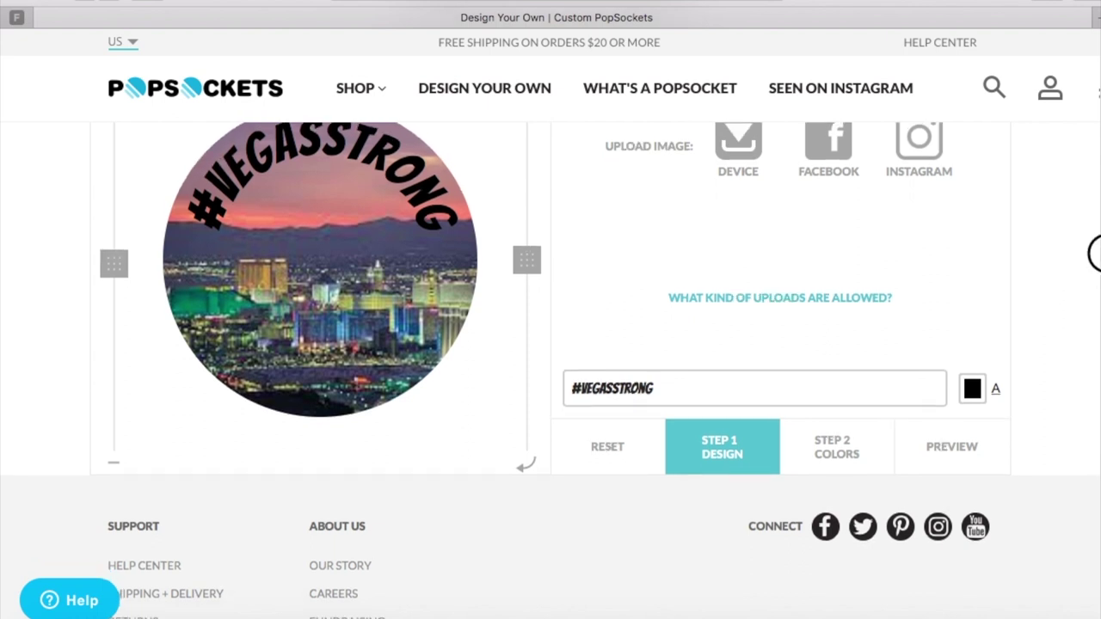
pyautogui.scroll(1, 1092, 249)
pyautogui.scroll(-1, 1091, 247)
pyautogui.scroll(-2, 1093, 258)
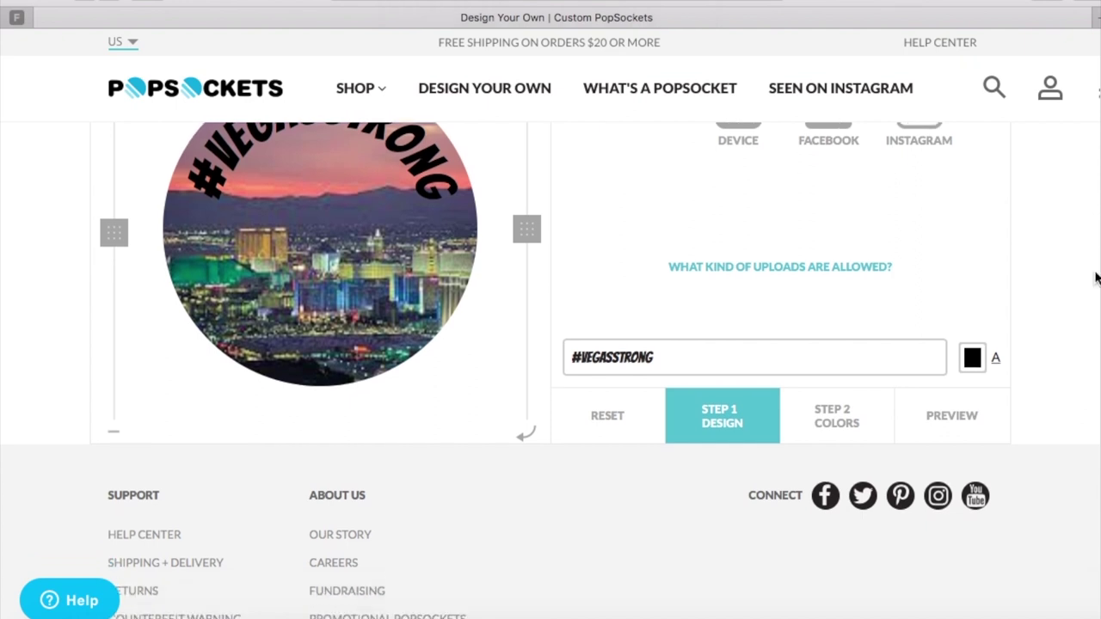
pyautogui.click(834, 420)
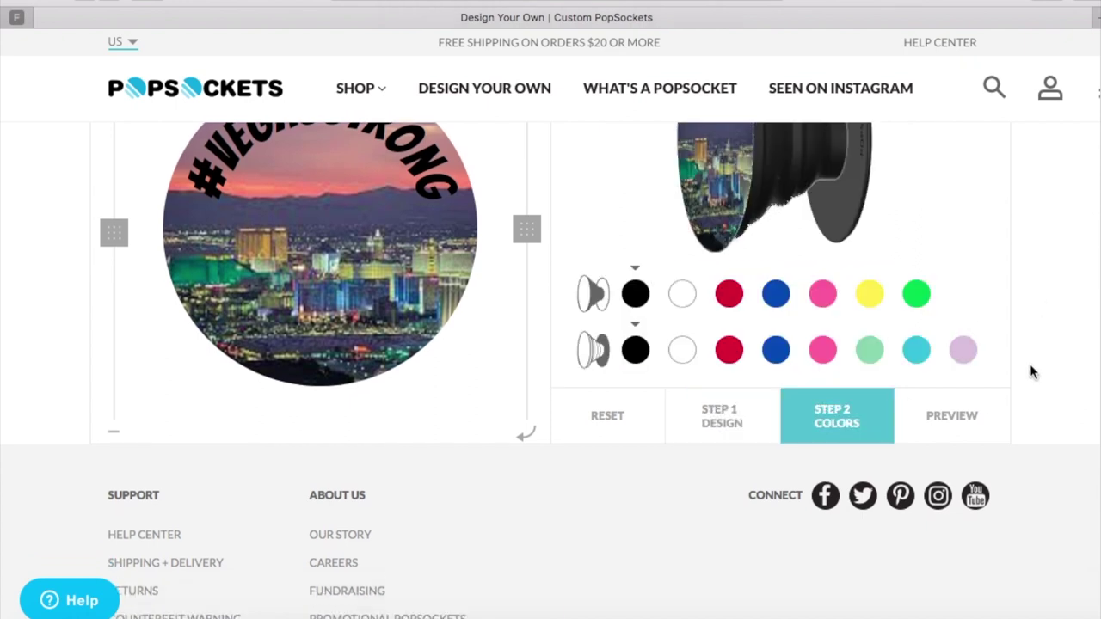
pyautogui.scroll(3, 1094, 309)
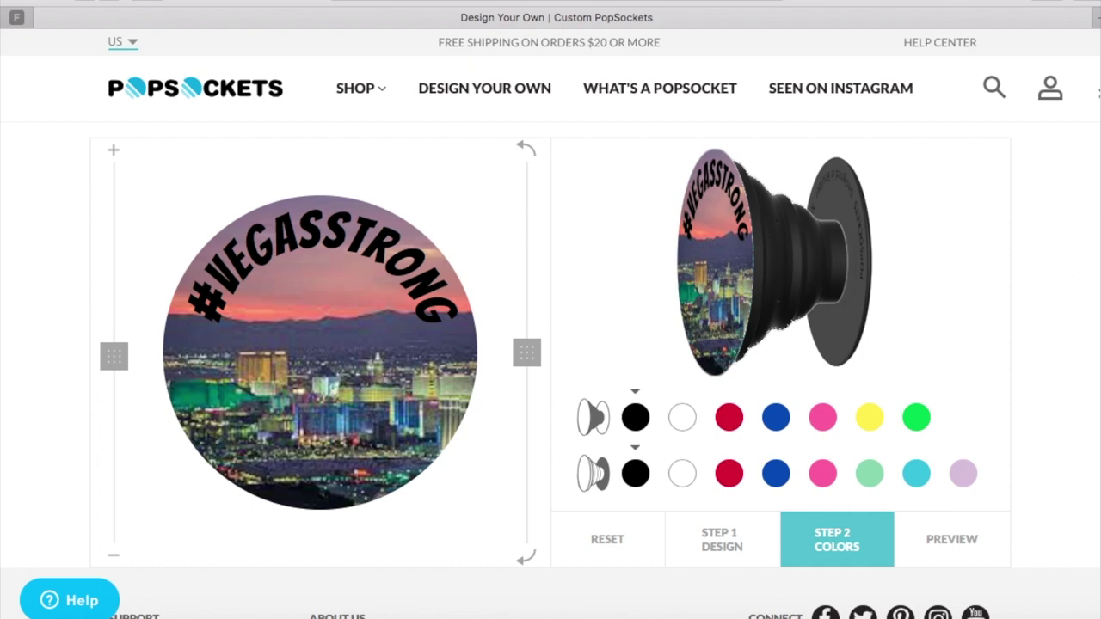
pyautogui.scroll(-2, 1093, 235)
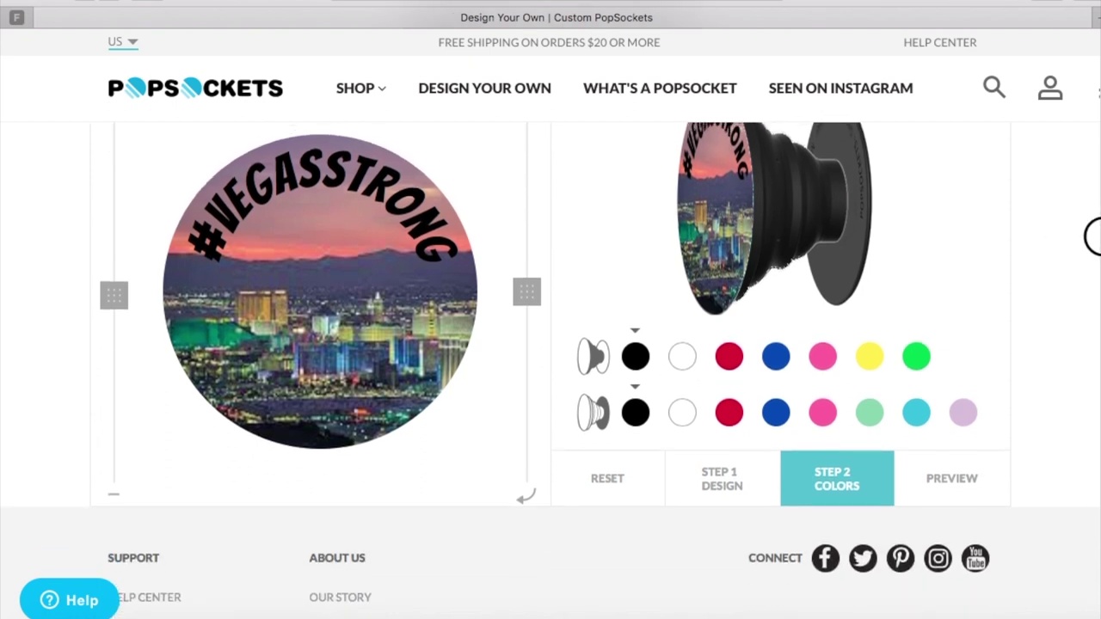
pyautogui.scroll(-3, 1092, 235)
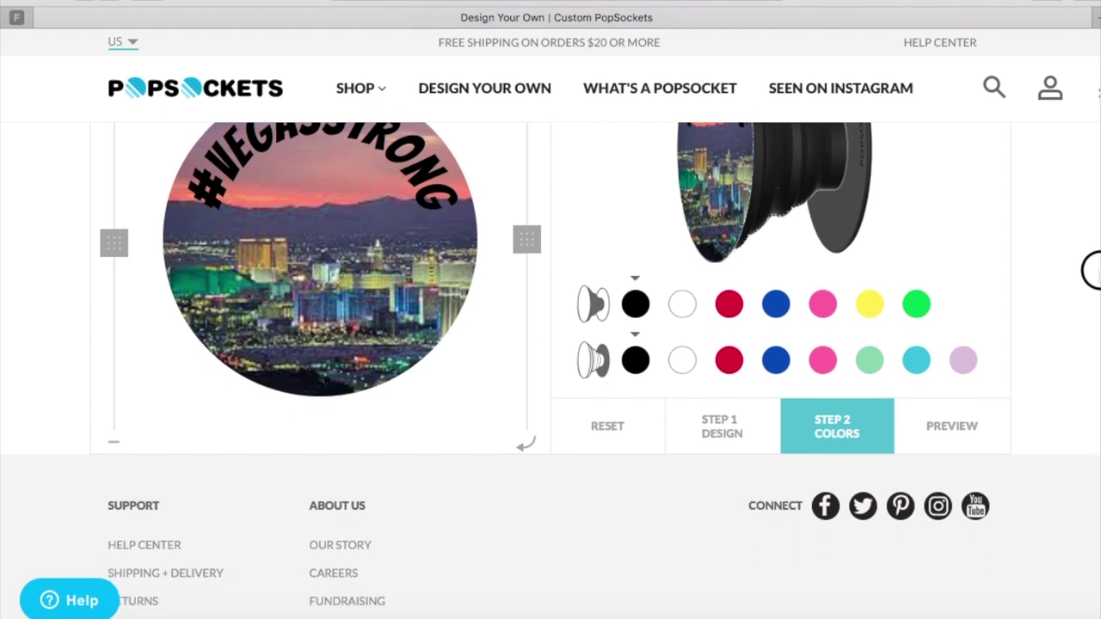
pyautogui.scroll(1, 1090, 275)
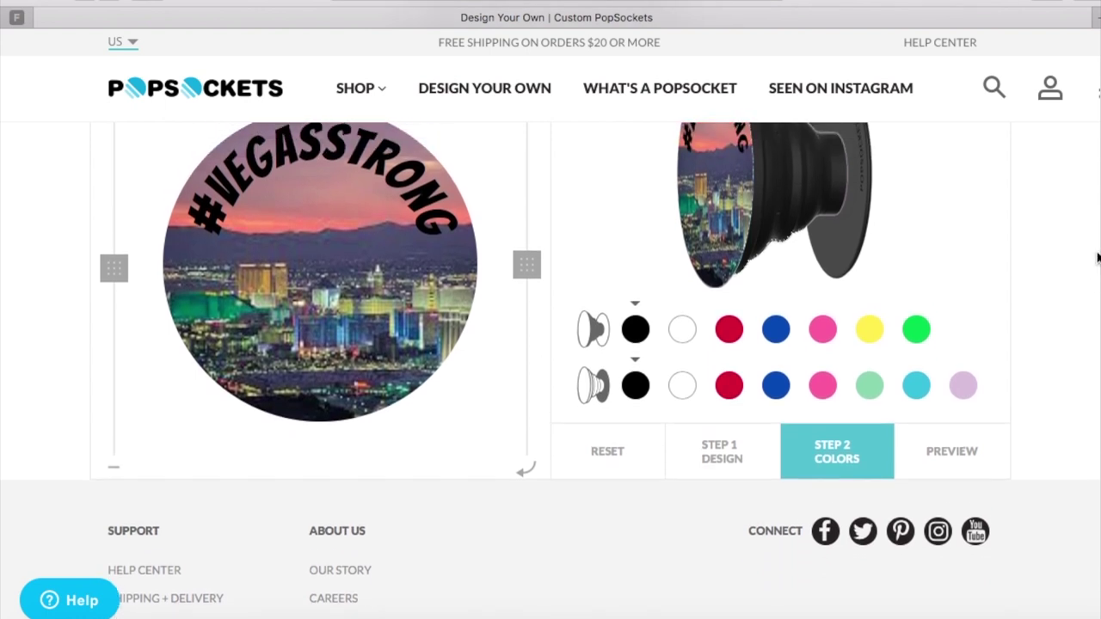
pyautogui.click(960, 460)
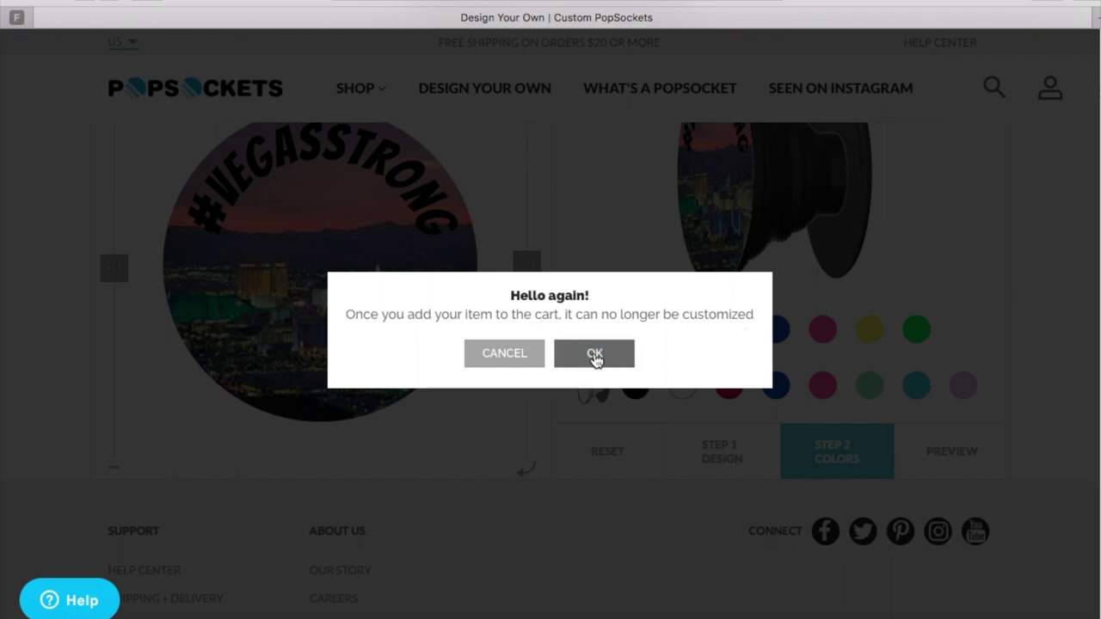
# Accept the no-further-customization notice and add the approved design to the cart at $15
pyautogui.click(595, 356)
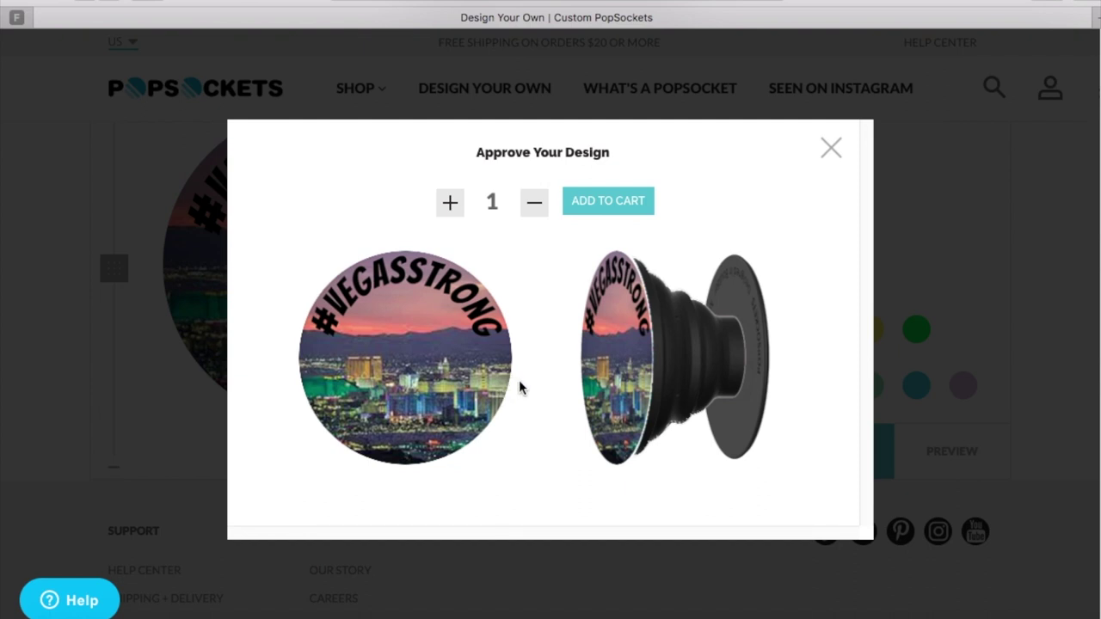
pyautogui.click(614, 205)
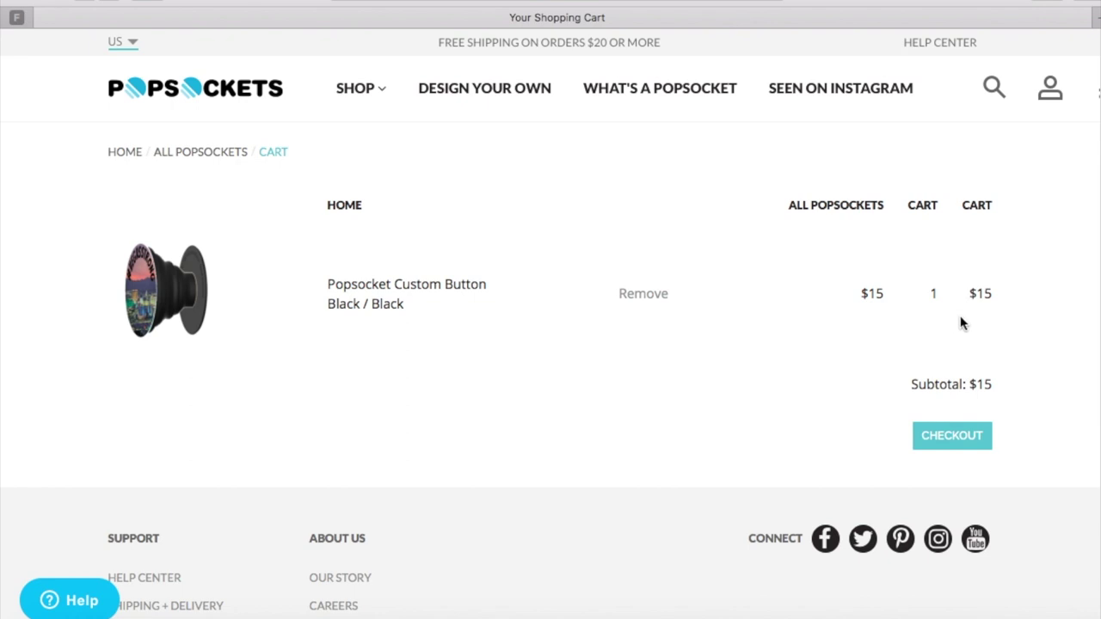
# Proceed to checkout, declining the mount upsell, with a $15.00 total
pyautogui.click(958, 438)
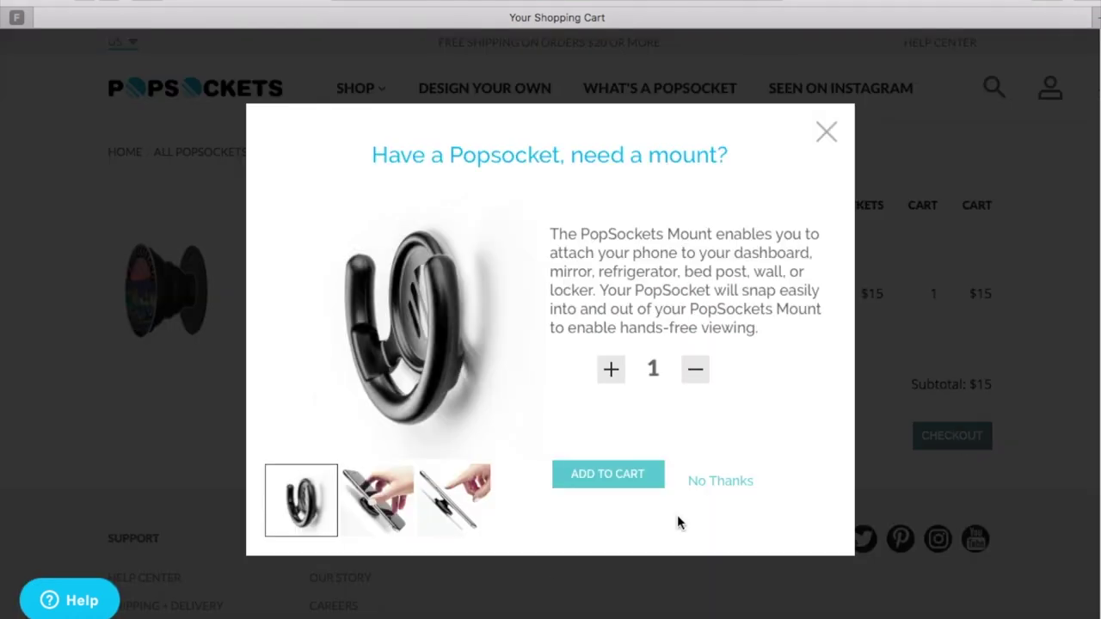
pyautogui.click(719, 480)
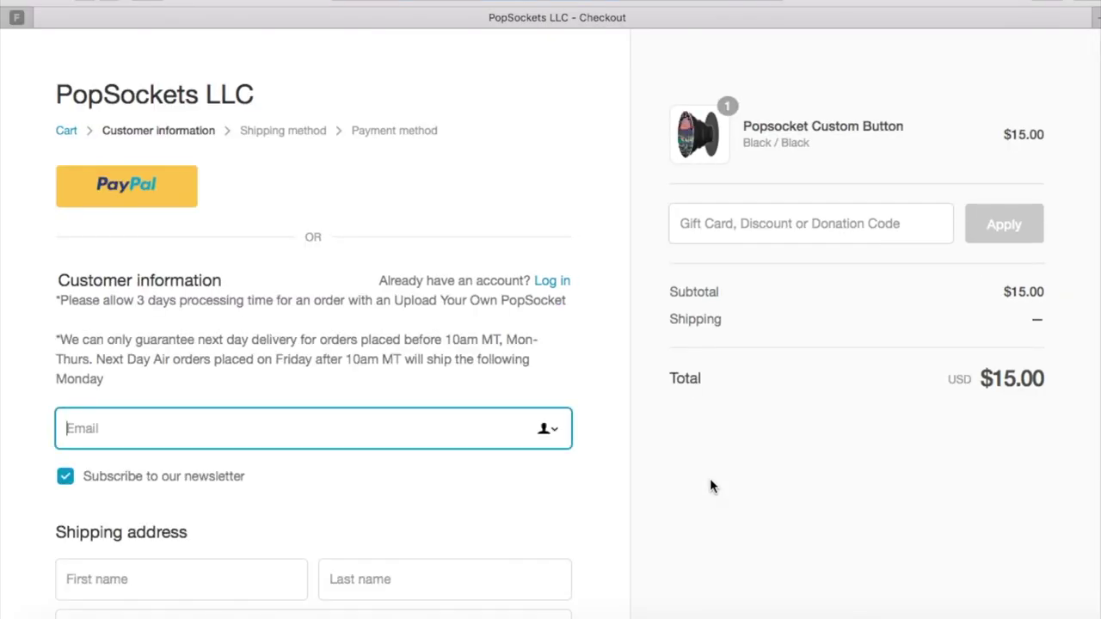